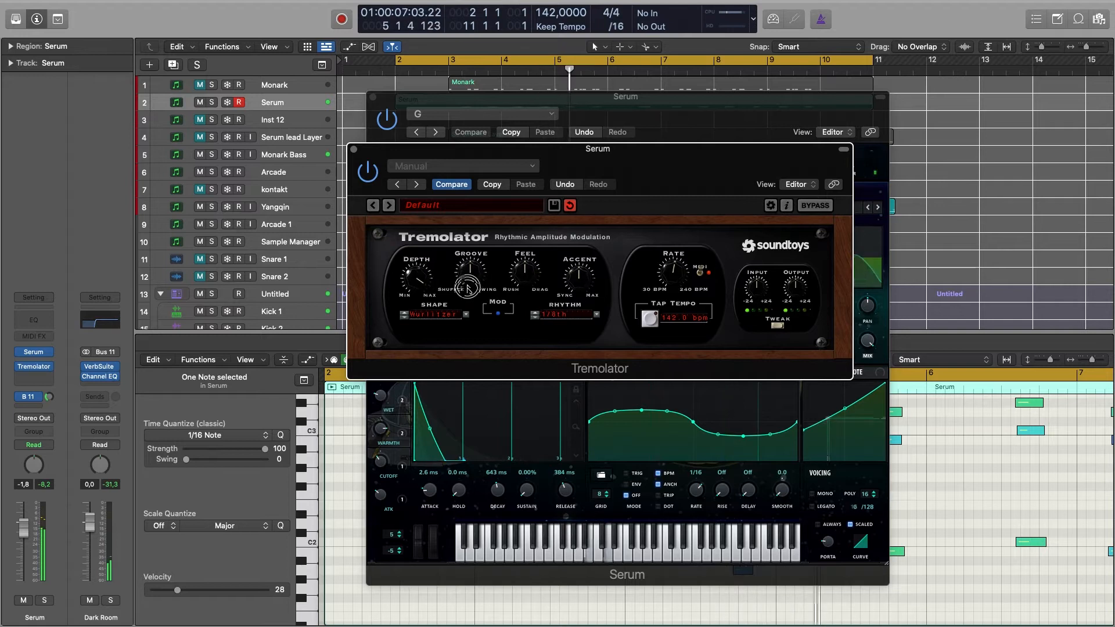
Set the Tremolator rhythm on the Serum track to 1/16th and open the effect's tweak settings.
left_click(535, 316)
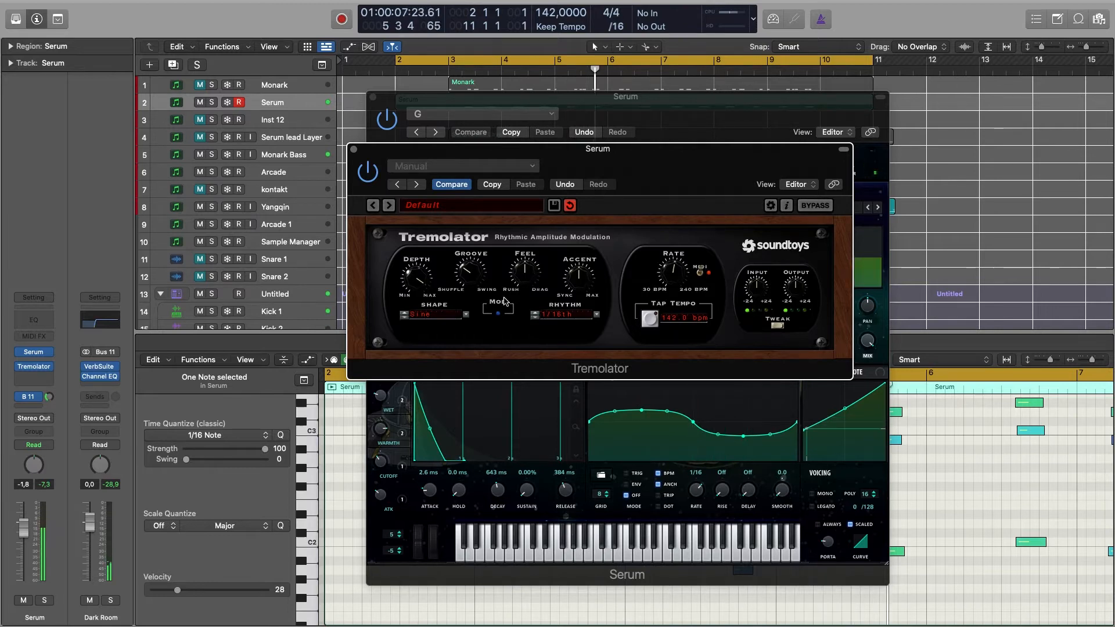
left_click(777, 326)
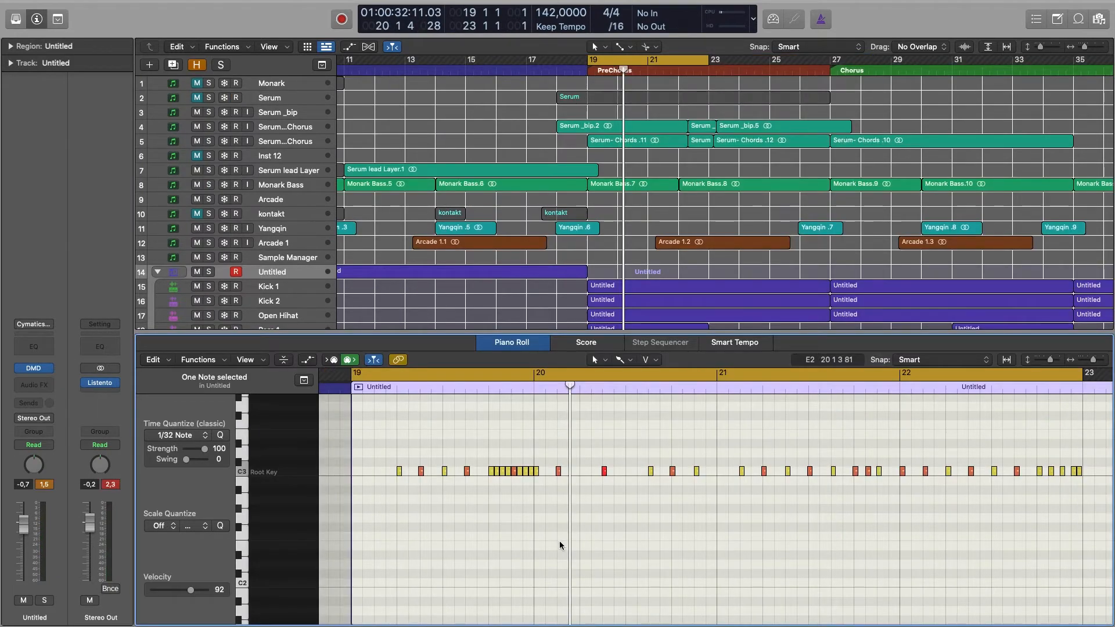
Show the note velocities of the closed hi-hat region, shape the ten-note roll before bar 20 into a descending velocity ramp, and play it.
key("a")
scroll(513, 447, "up", 5)
scroll(512, 447, "down", 1)
key("super+Right")
key("super+Right")
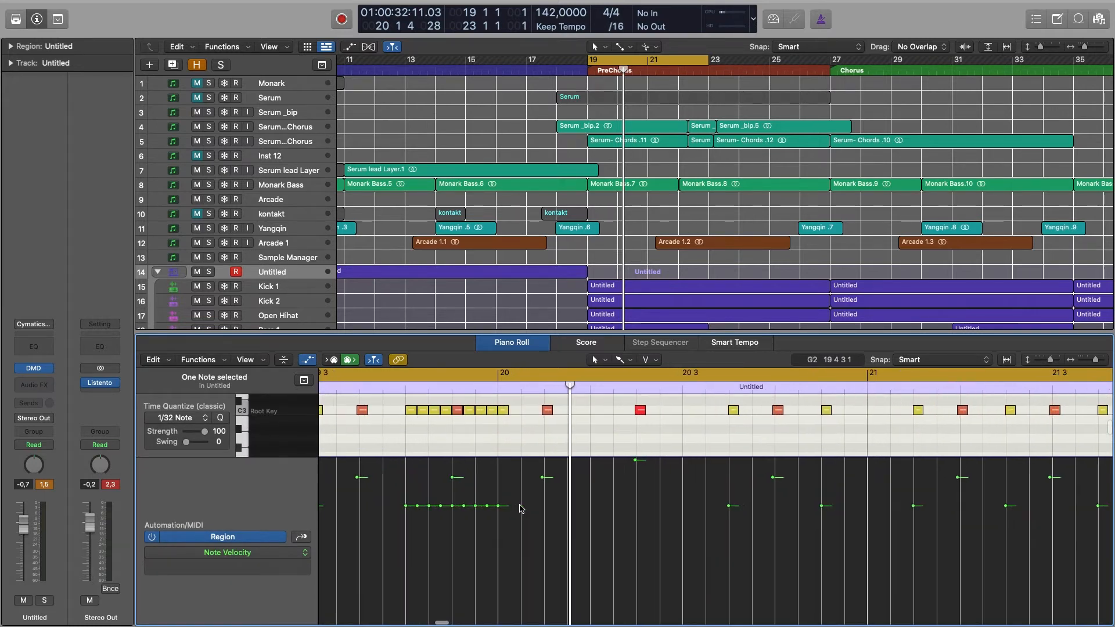
left_click_drag(510, 541, 405, 506)
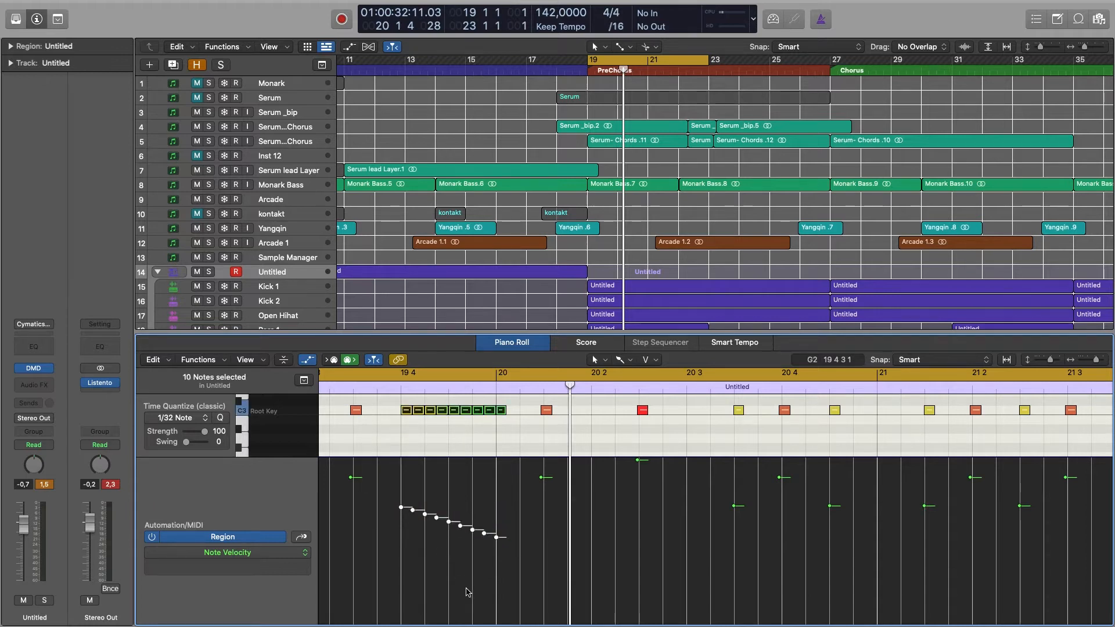
key("space")
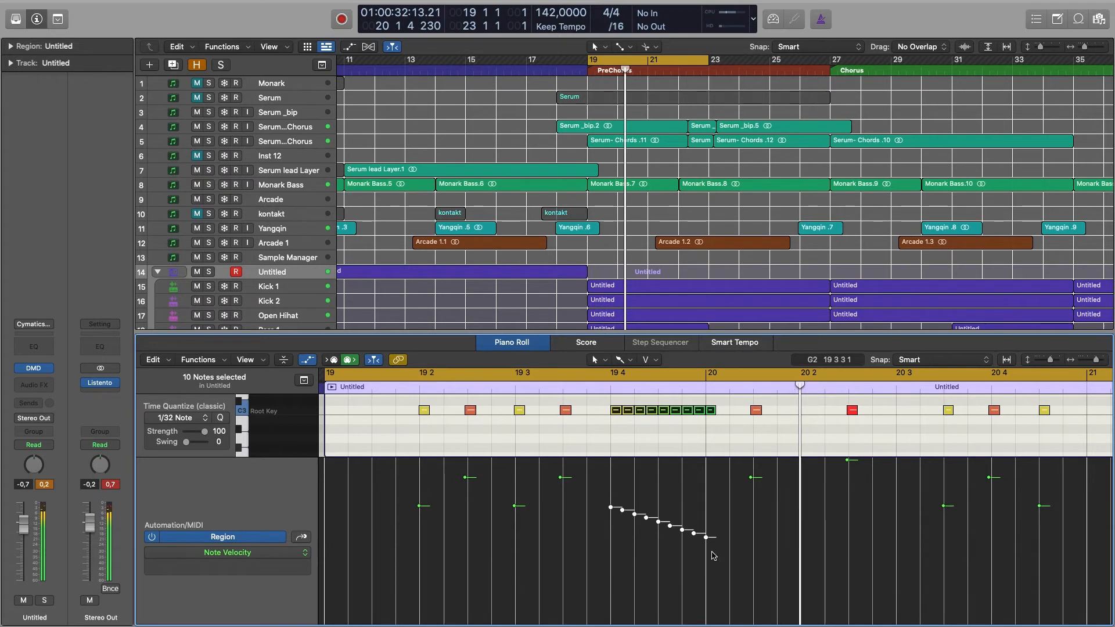
Lower the velocities of the whole ten-note hi-hat roll together, play it back, deselect the notes and hide the velocity lane.
left_click_drag(707, 540, 706, 547)
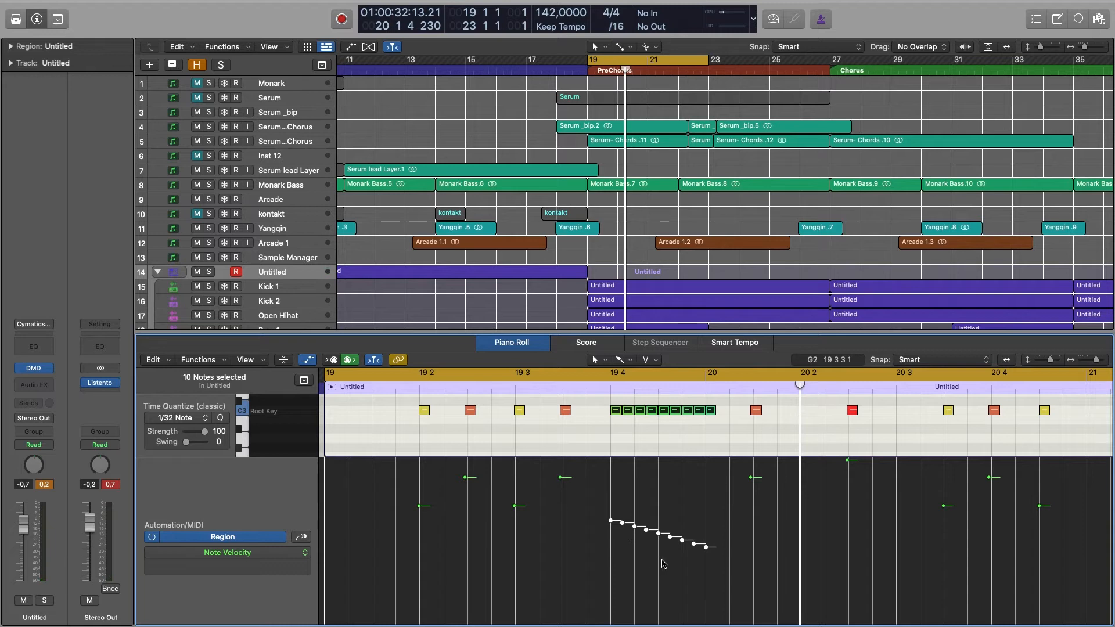
key("space")
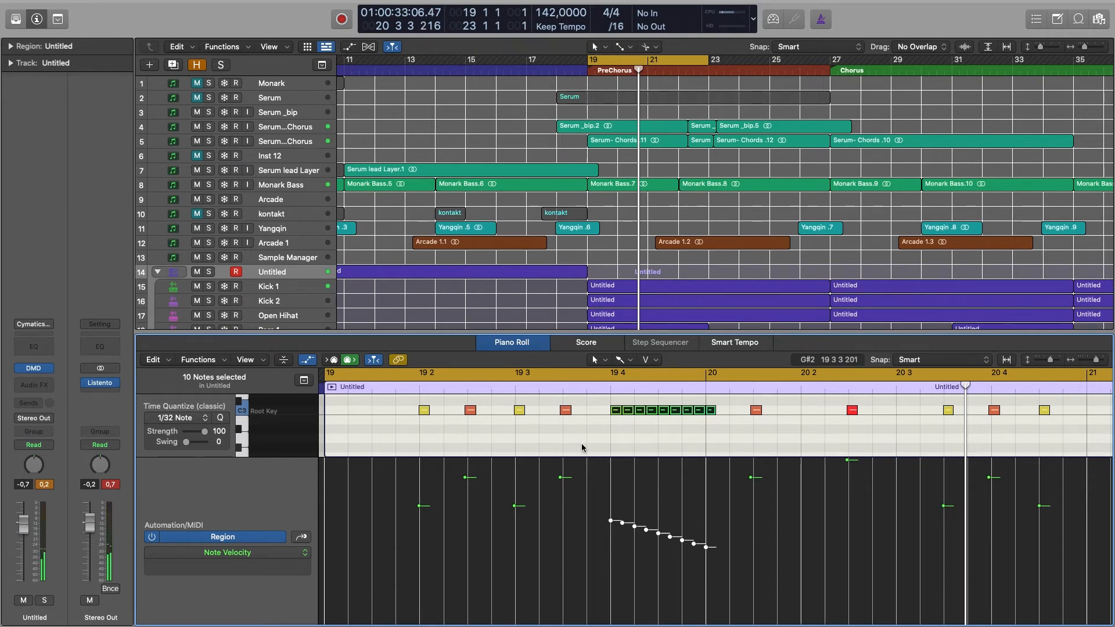
key("a")
left_click(639, 472)
scroll(639, 472, "up", 1)
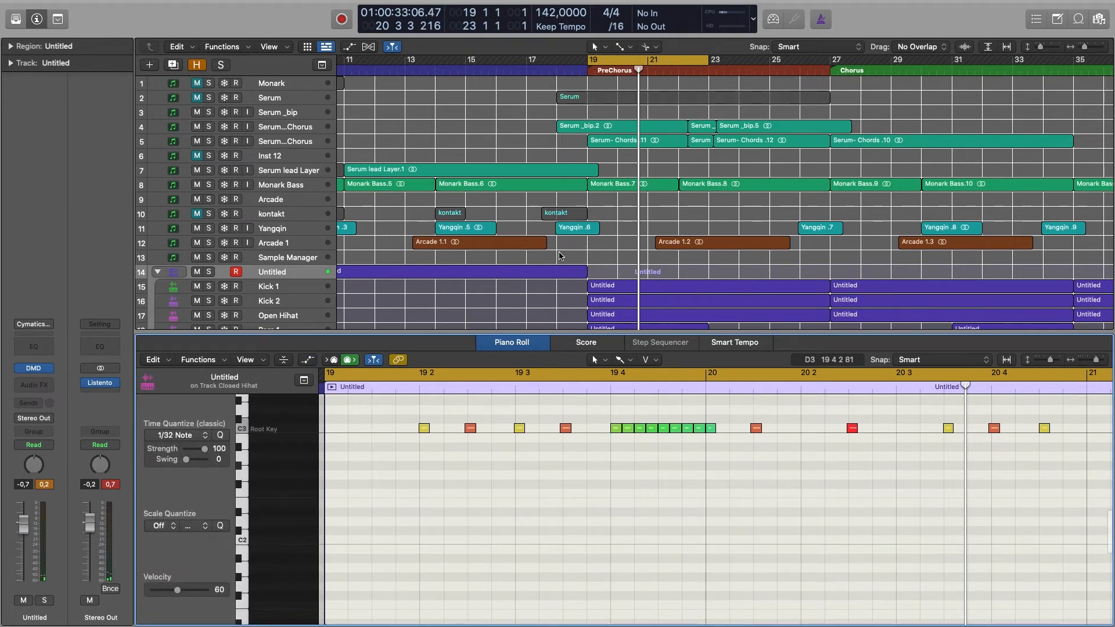
Show the note velocity lane of the closed hi-hat region again to review the roll's ramp.
key("a")
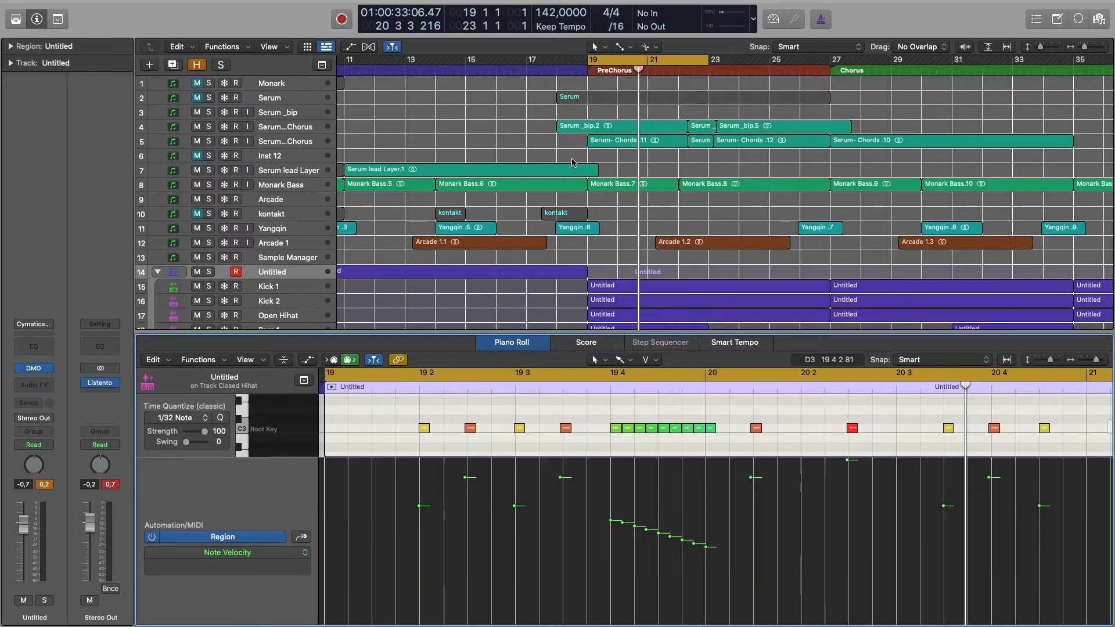
left_click_drag(613, 520, 623, 520)
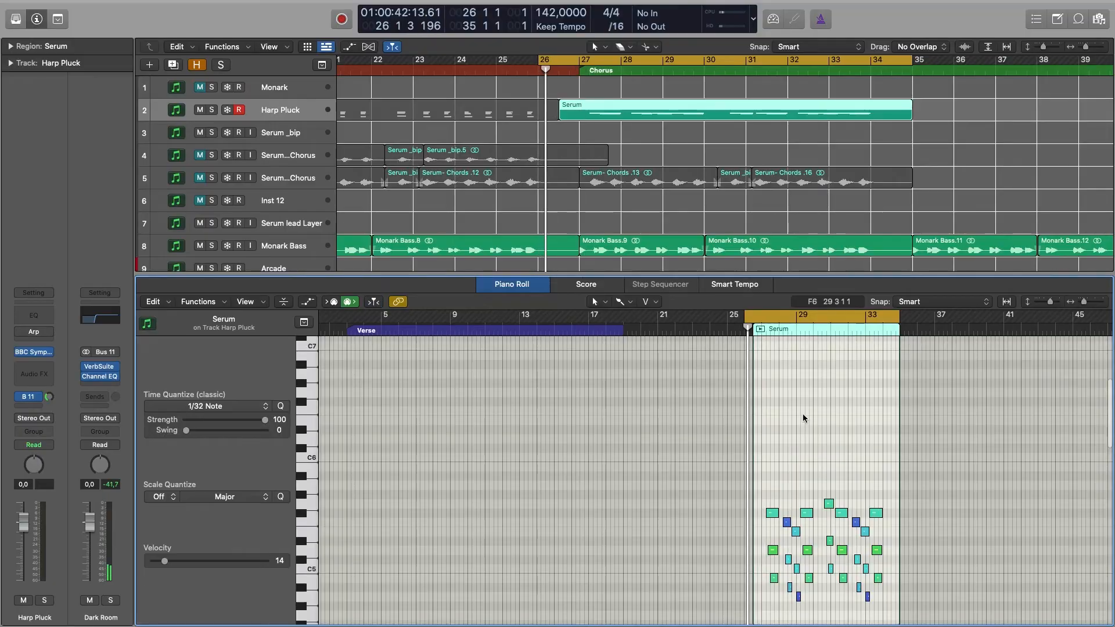
Zoom in on the Harp Pluck region's notes and open the plug-in choices for the track's empty audio effect slot.
key("super+Right")
key("super+Right")
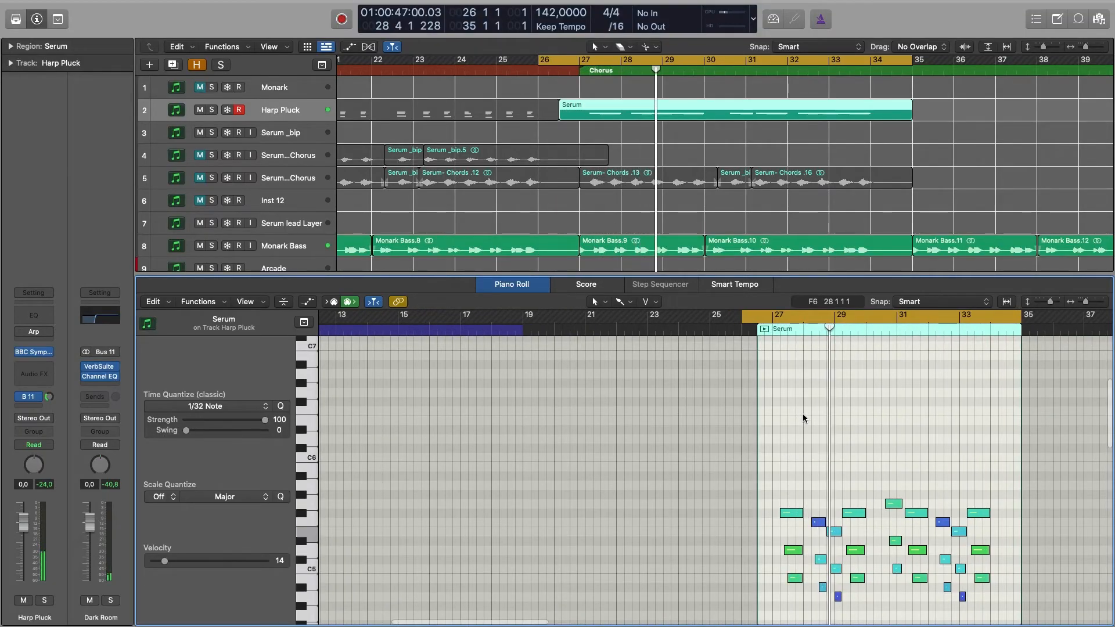
scroll(802, 414, "down", 3)
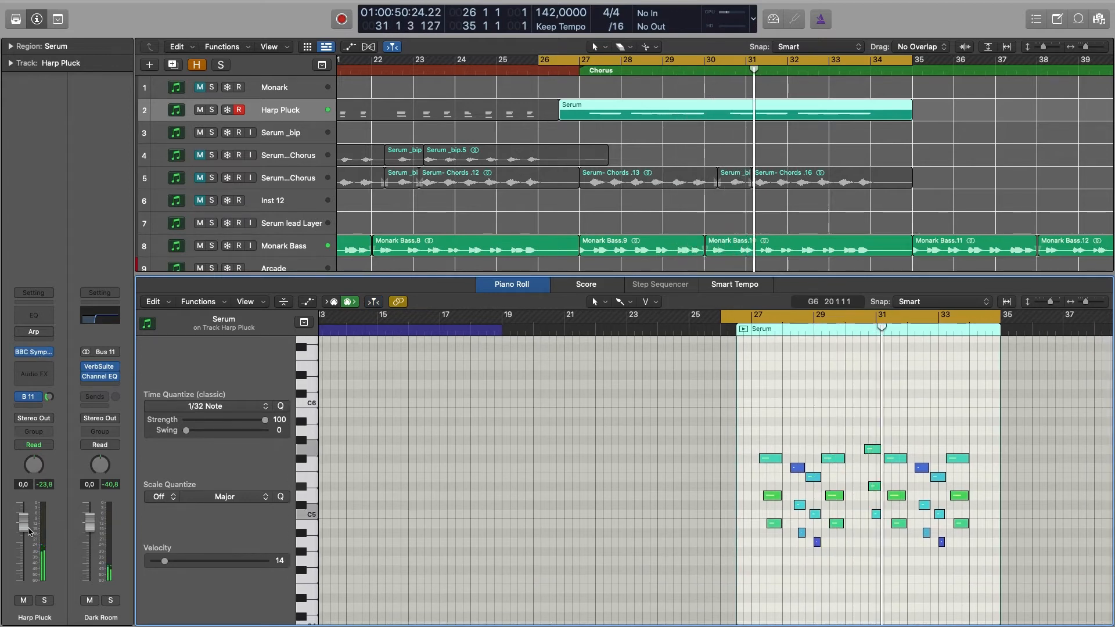
mouse_move(24, 524)
left_mouse_down()
mouse_move(24, 512)
mouse_move(23, 522)
left_mouse_up()
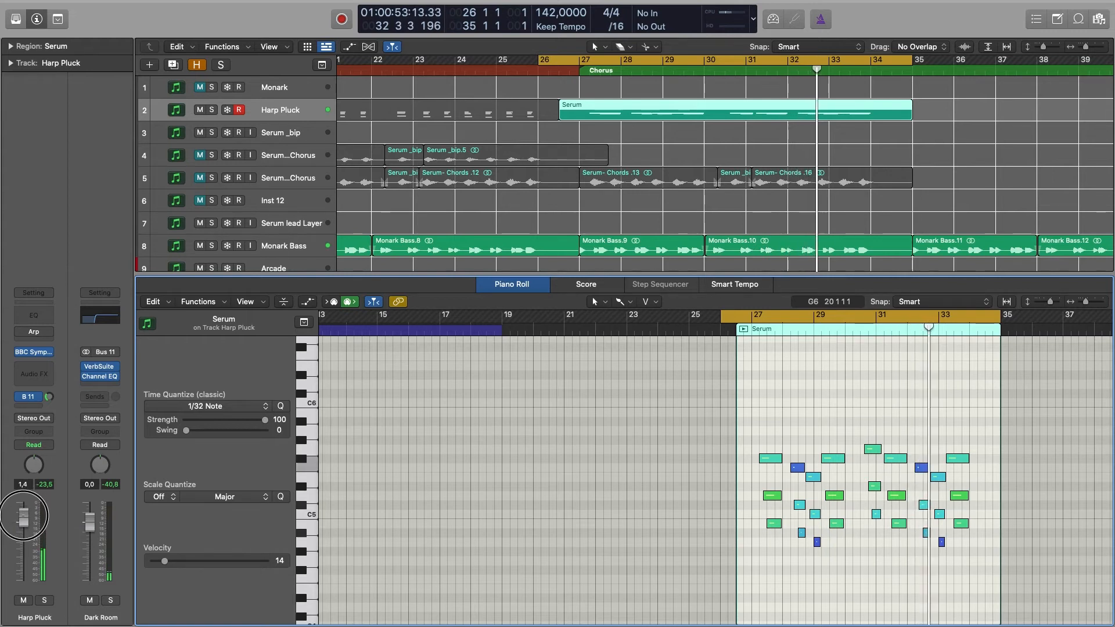
left_click(47, 366)
mouse_move(87, 458)
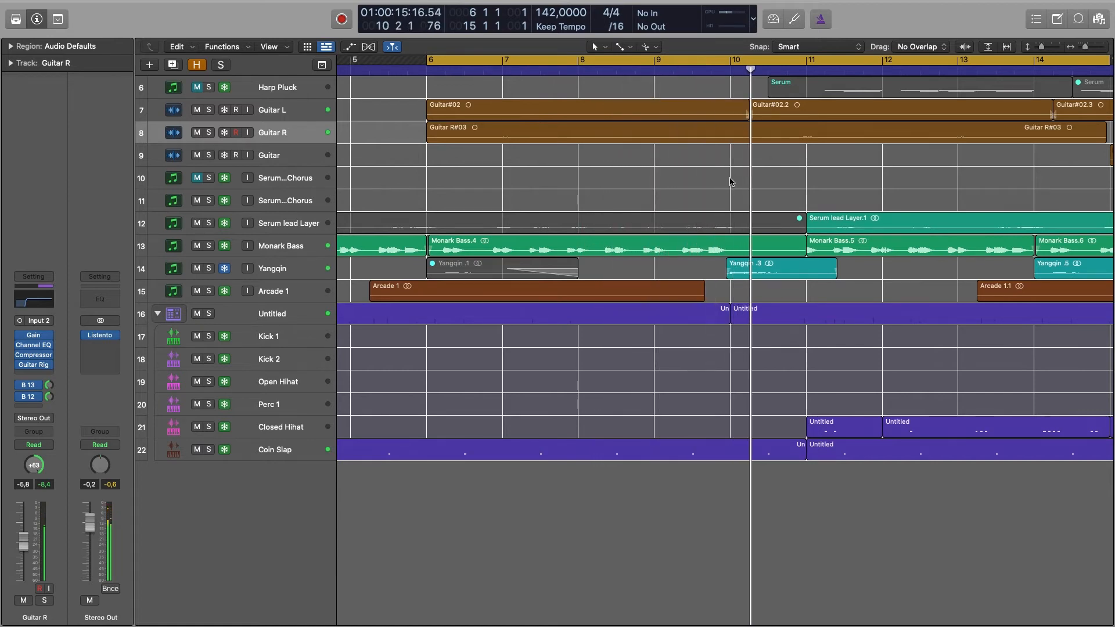
scroll(730, 182, "right", 1)
scroll(729, 182, "left", 1)
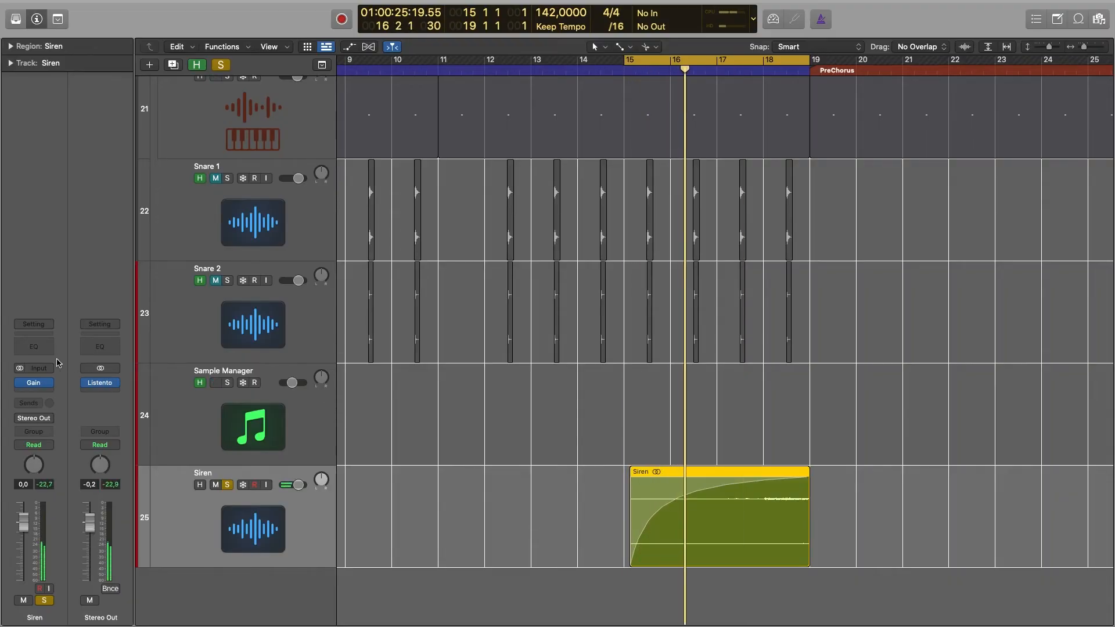
Add a Channel EQ to the Siren track and enable its low cut with a steeper slope and a raised cutoff frequency.
left_click(34, 346)
left_click_drag(547, 161, 606, 149)
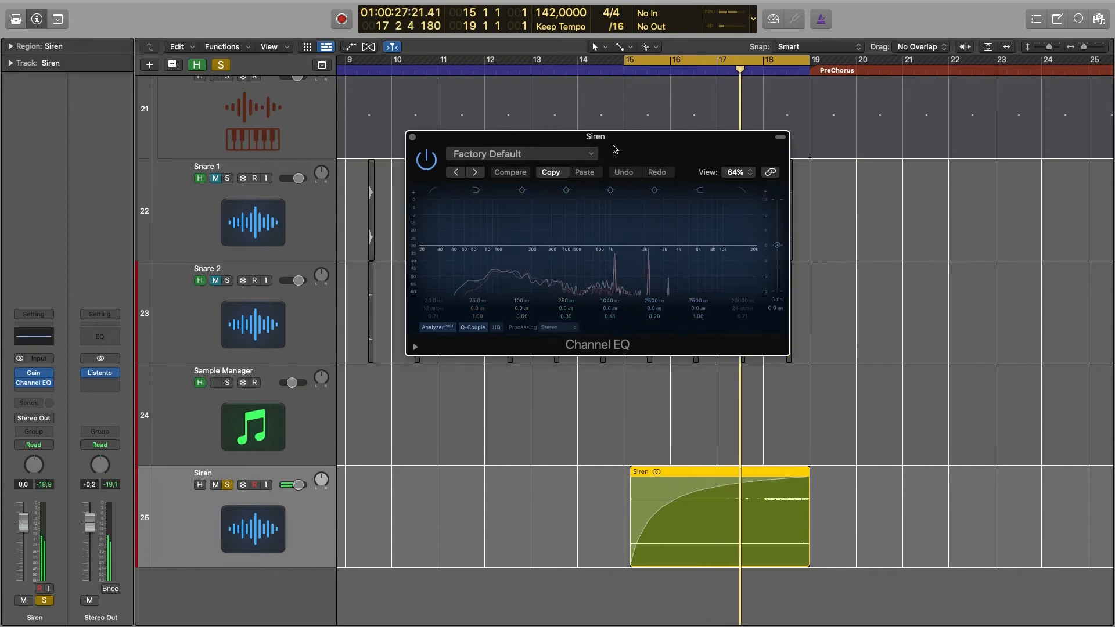
left_click(432, 191)
left_click_drag(434, 308, 434, 262)
left_click_drag(434, 300, 434, 287)
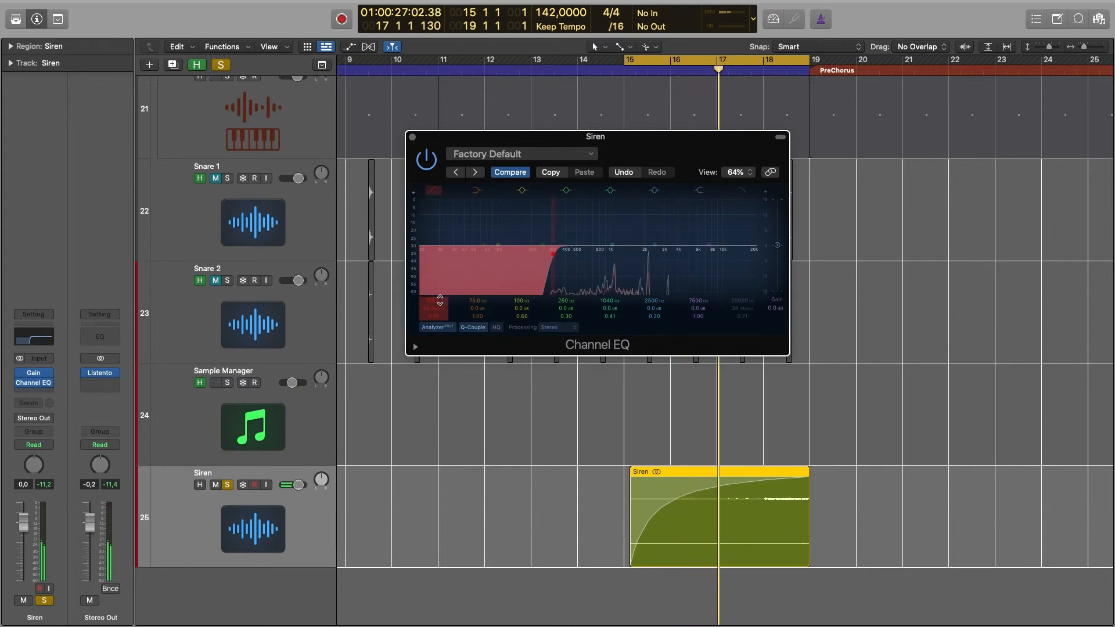
Boost the Siren EQ's 1040 Hz band by about 3.7 dB and clear the solo to hear it in the full mix.
left_click_drag(611, 249, 611, 235)
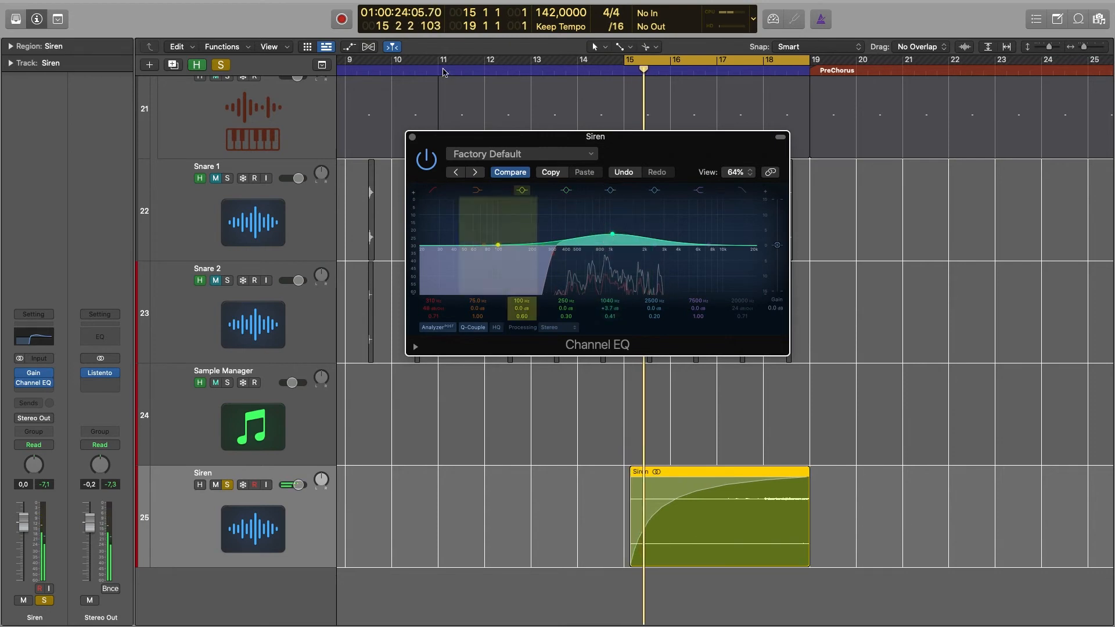
left_click(224, 65)
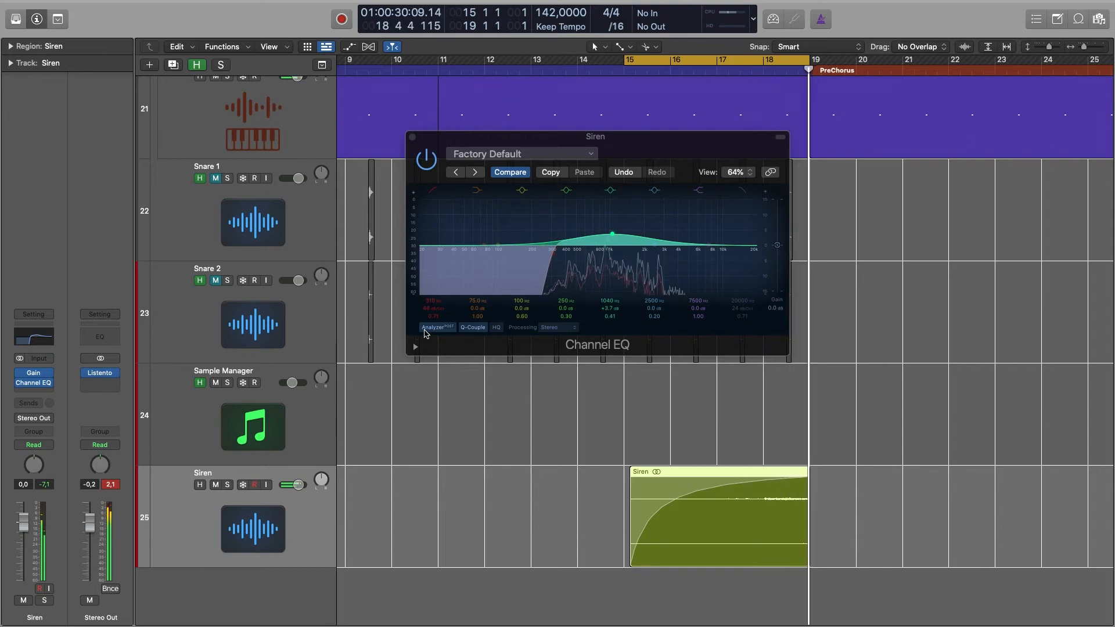
left_click(227, 473)
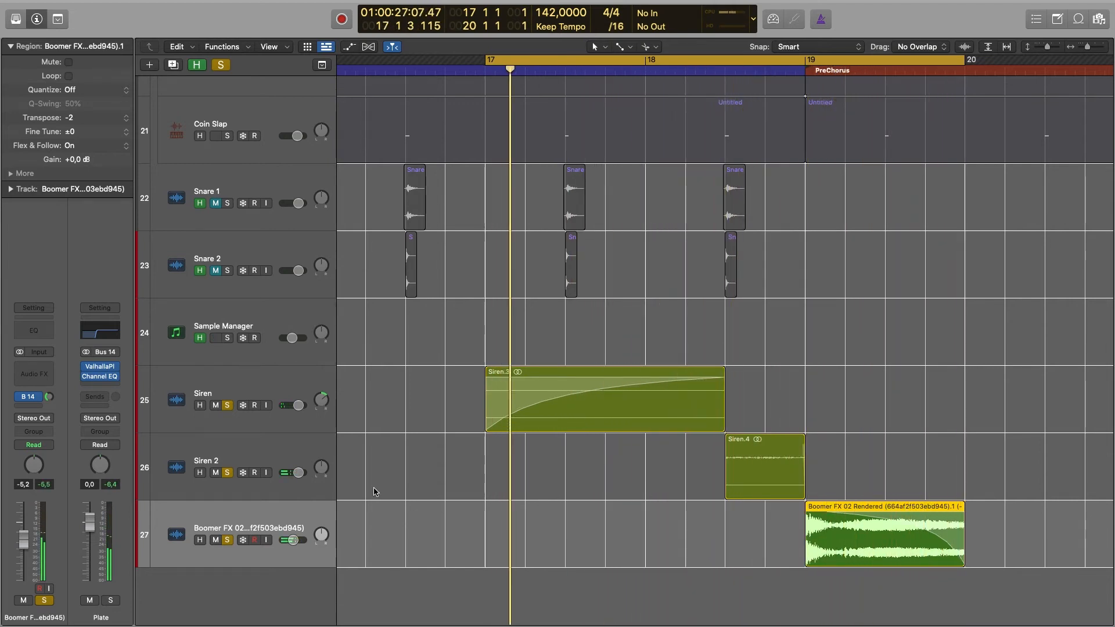
Raise the Boomer FX track's volume to -4.2 dB.
scroll(352, 400, "up", 1)
left_click(294, 557)
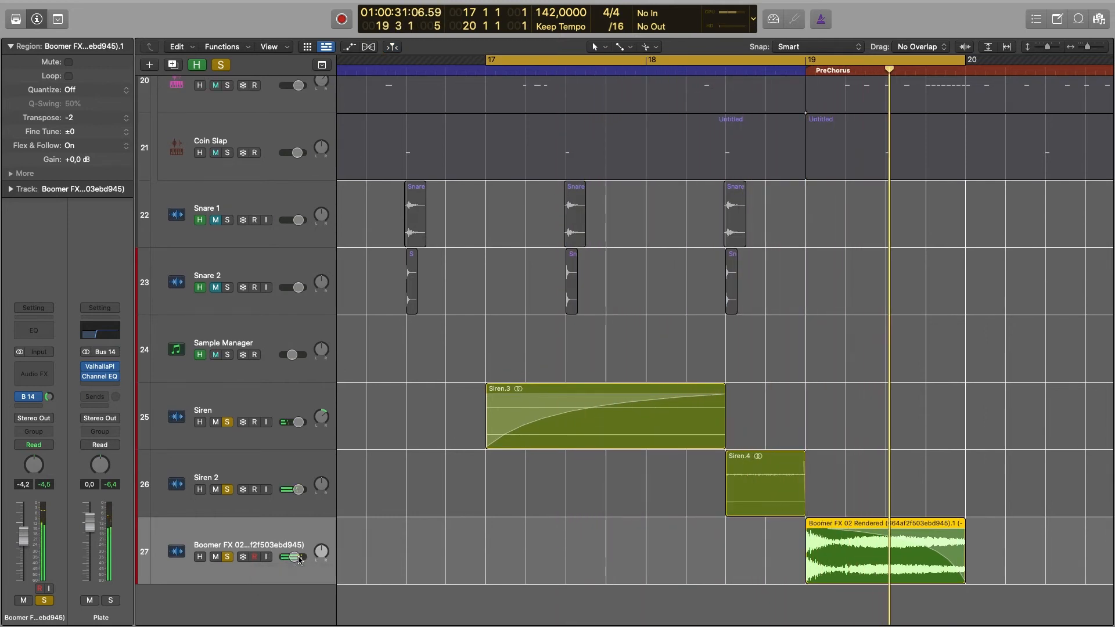
Insert the stereo version of Infected Mushroom's Wider on the Boomer FX track and set its width to about 97%.
left_click(33, 373)
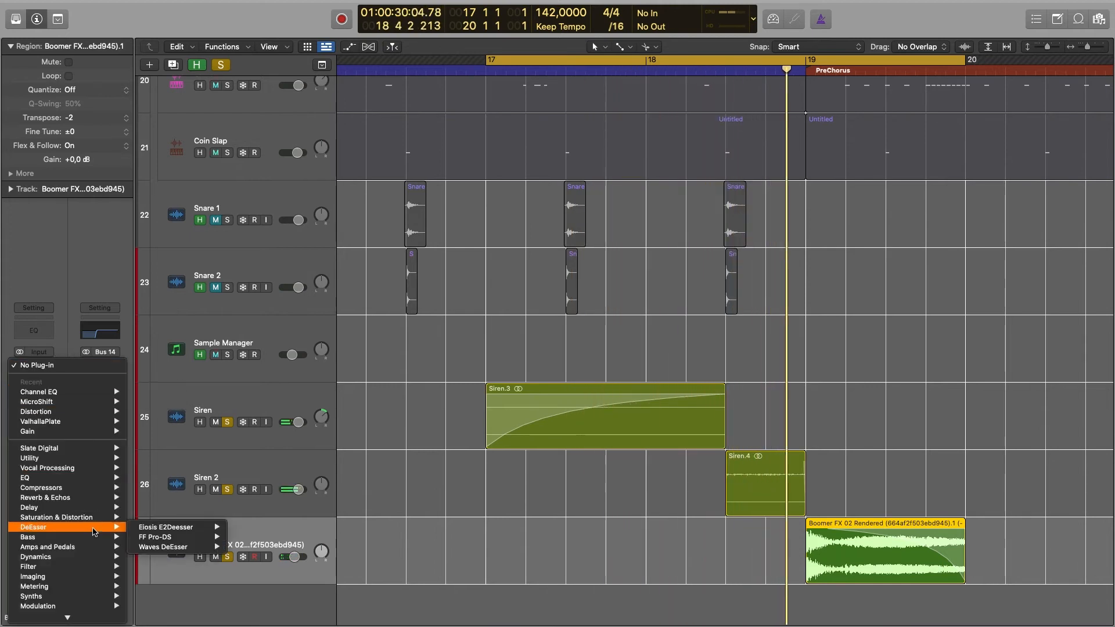
mouse_move(97, 452)
scroll(99, 606, "down", 5)
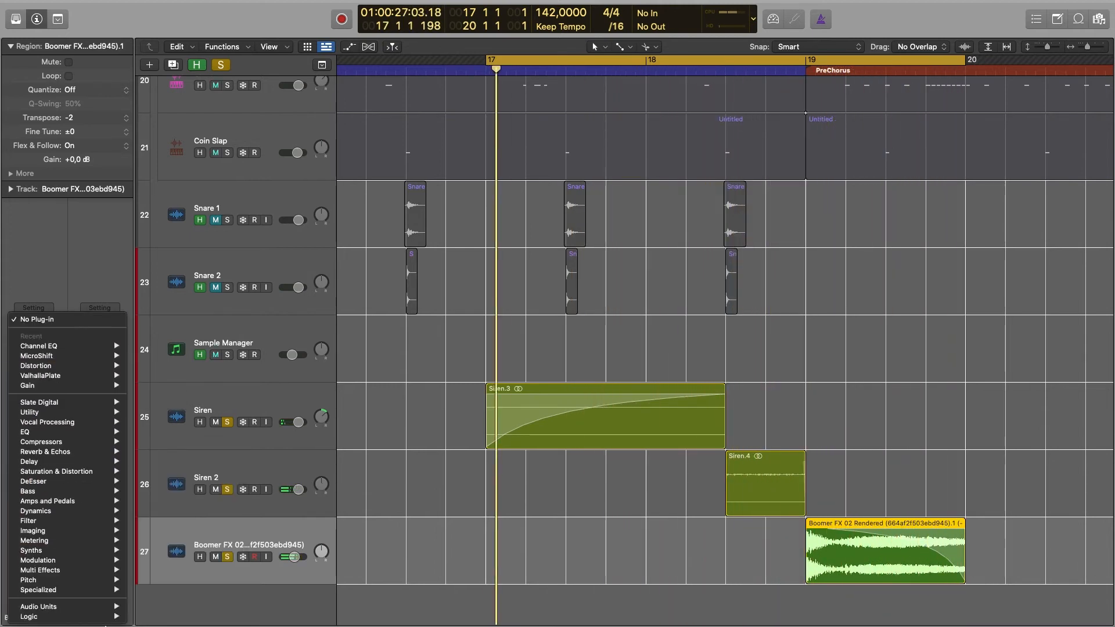
mouse_move(99, 606)
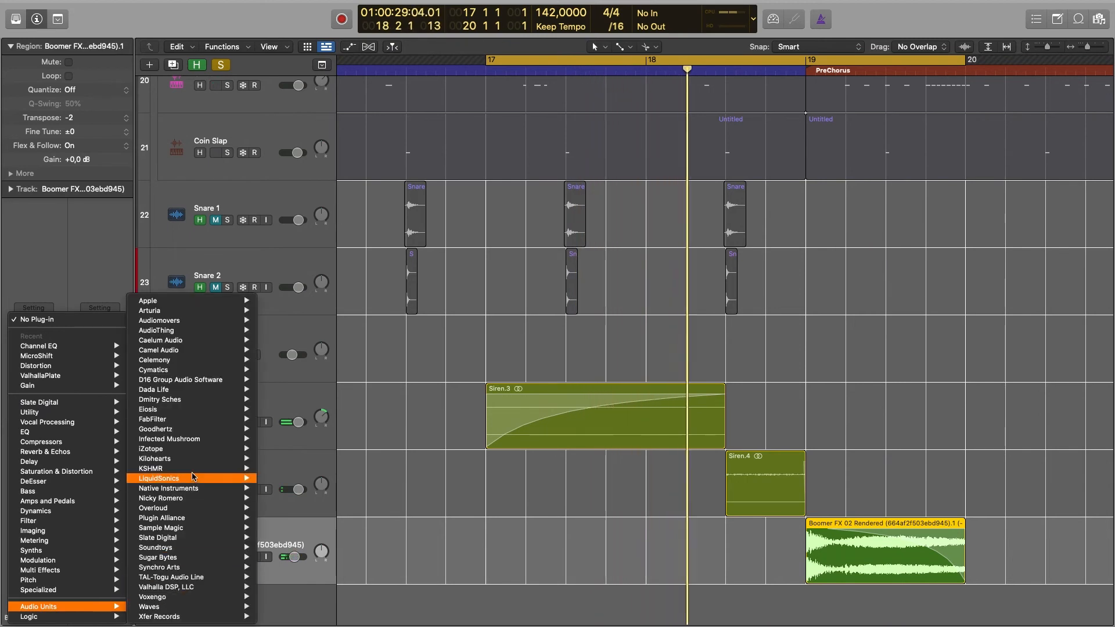
mouse_move(232, 439)
mouse_move(317, 448)
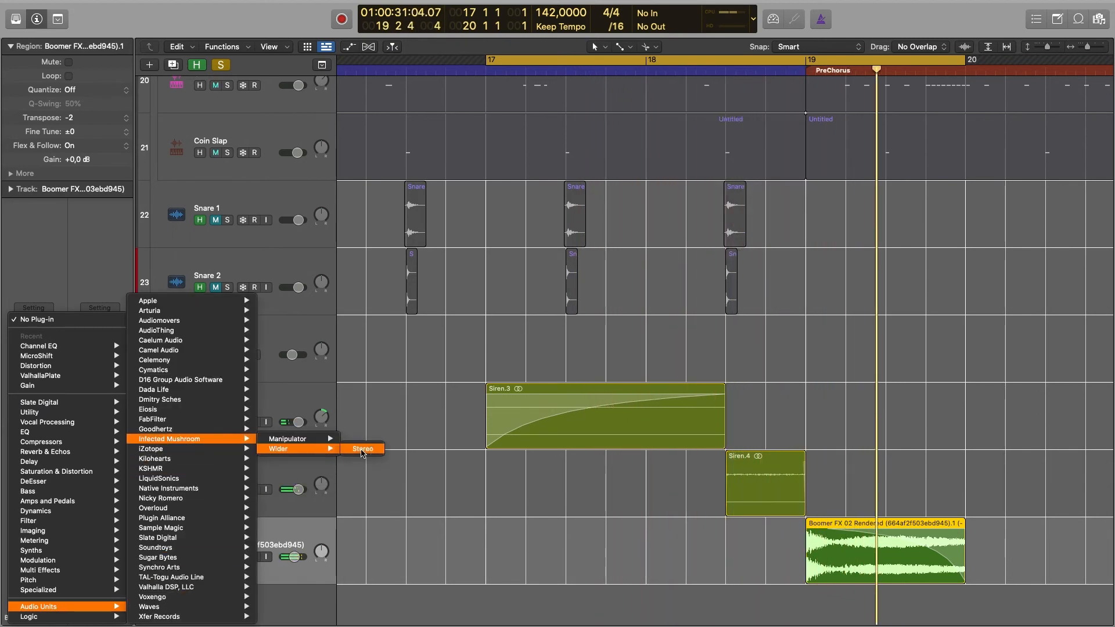
left_click(361, 450)
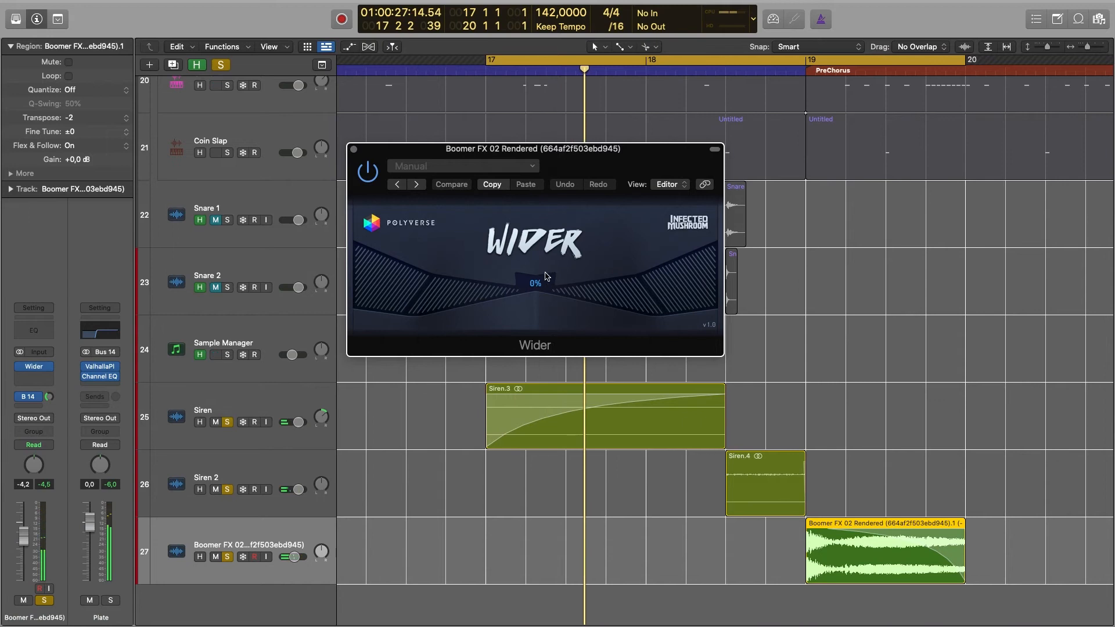
left_click_drag(523, 216, 517, 191)
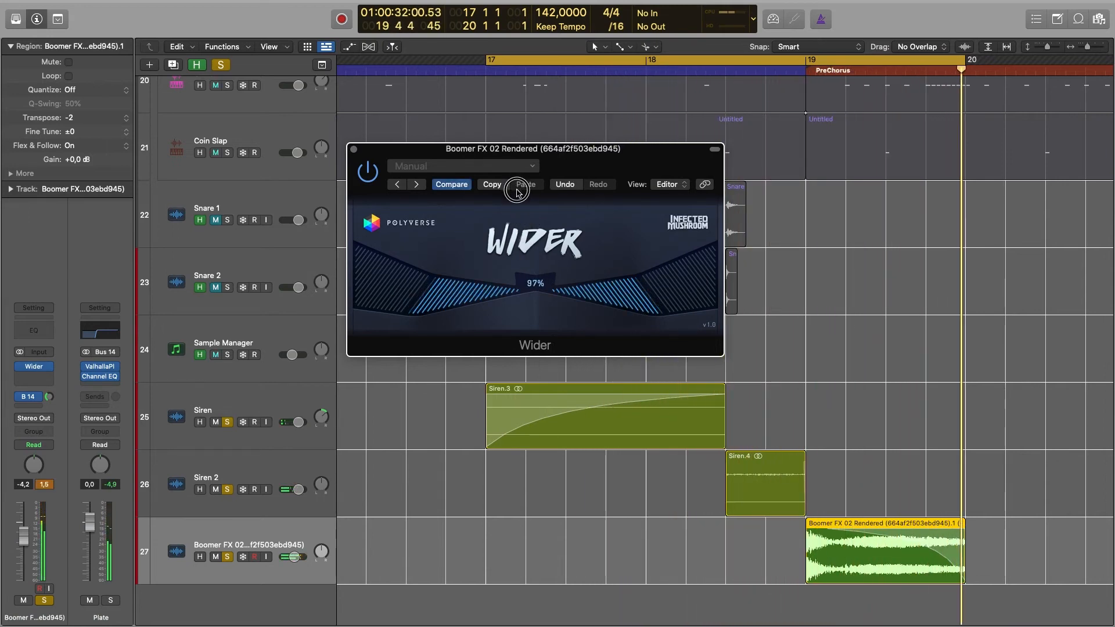